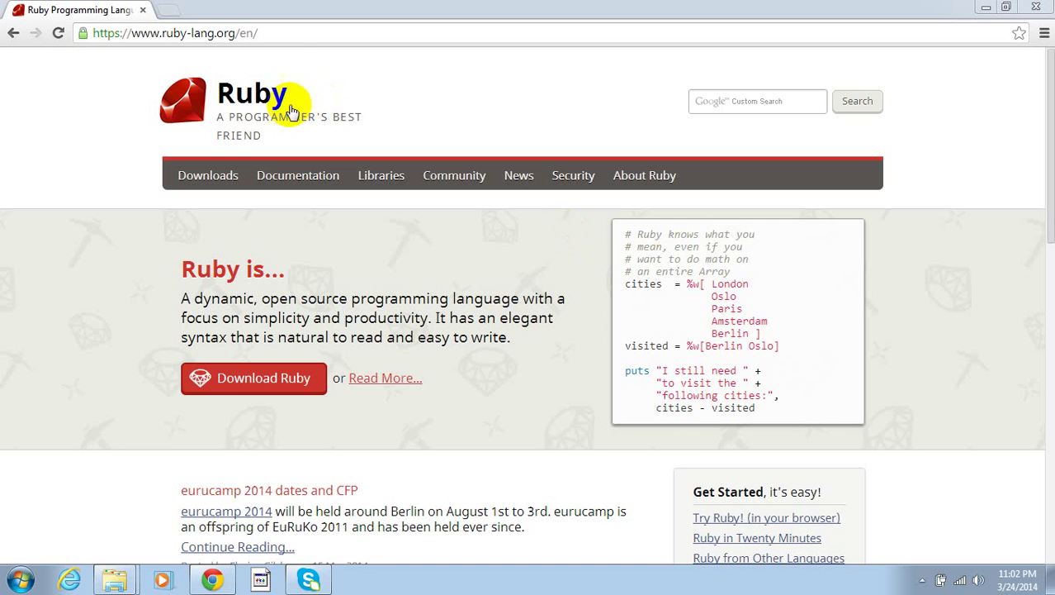
# Open the Download Ruby page on ruby-lang.org.
pyautogui.click(159, 7)
pyautogui.click(91, 33)
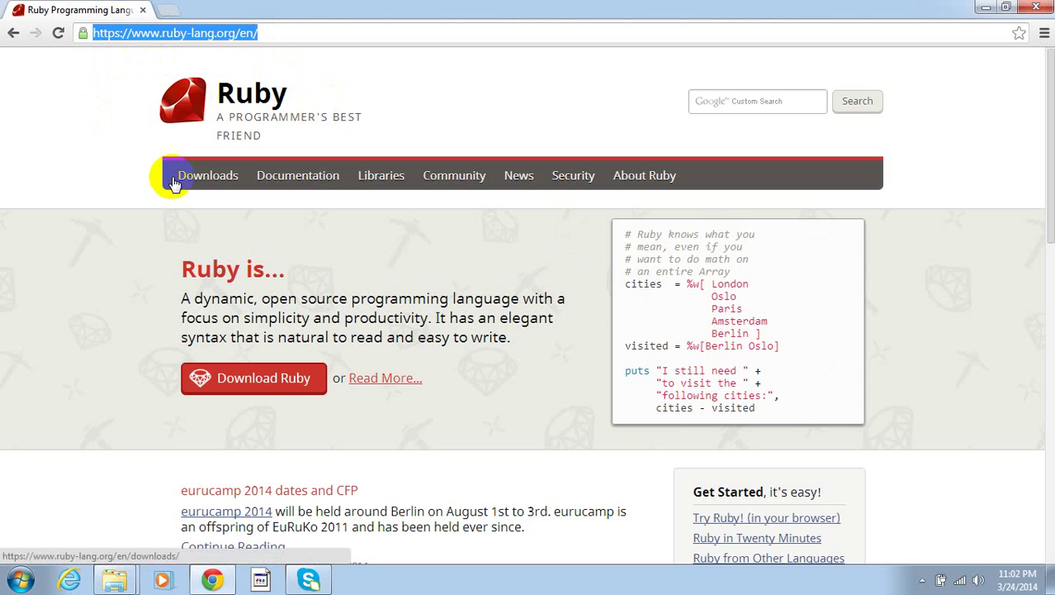
pyautogui.click(262, 394)
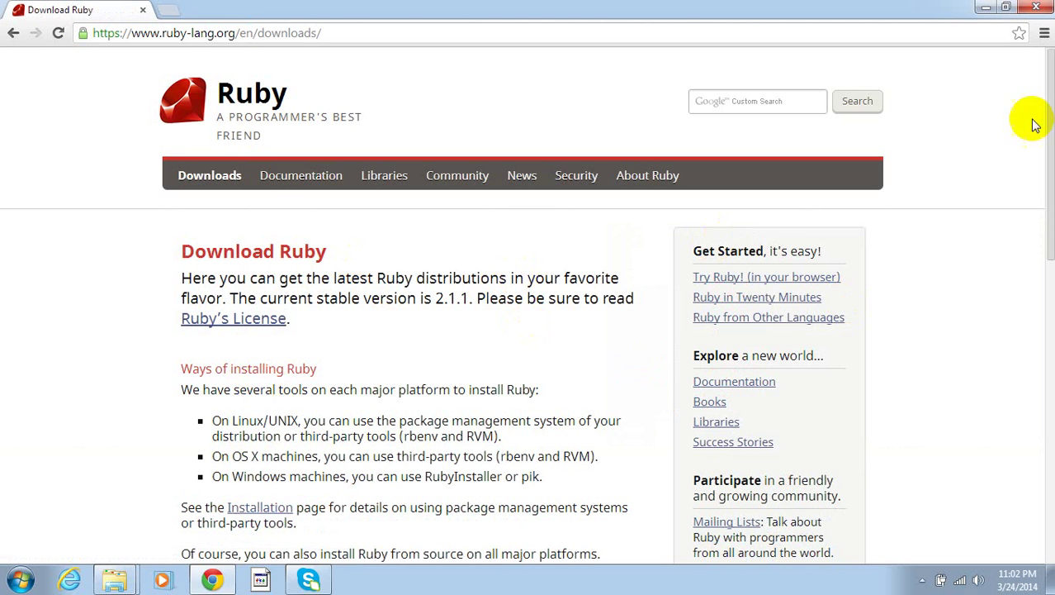
# Open the Installing Ruby page and bring its installation methods list into view.
pyautogui.moveTo(1039, 101); pyautogui.dragTo(1049, 179)
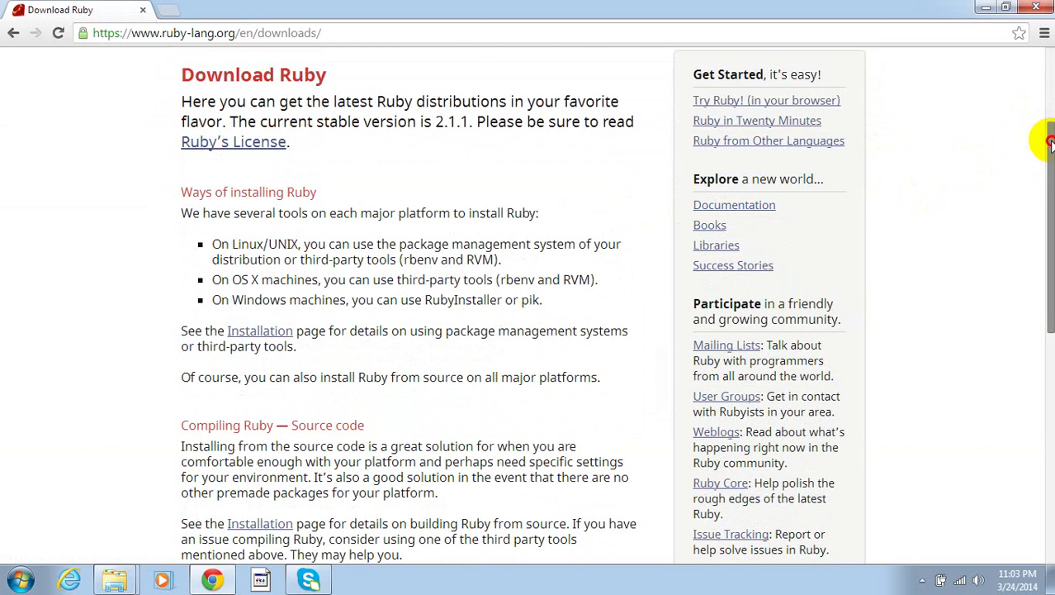
pyautogui.moveTo(1050, 142); pyautogui.dragTo(1049, 176)
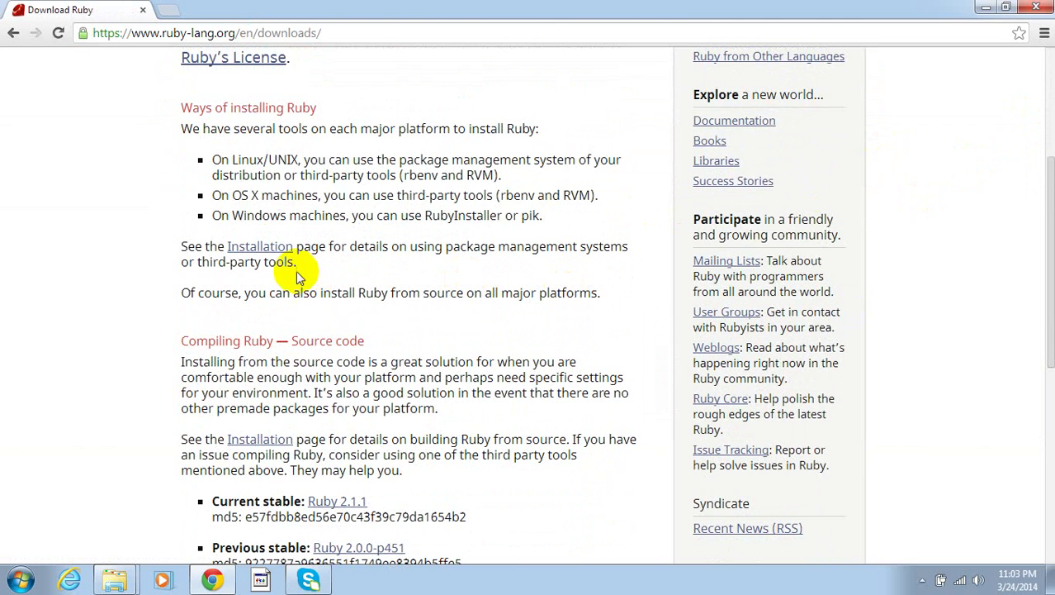
pyautogui.click(260, 246)
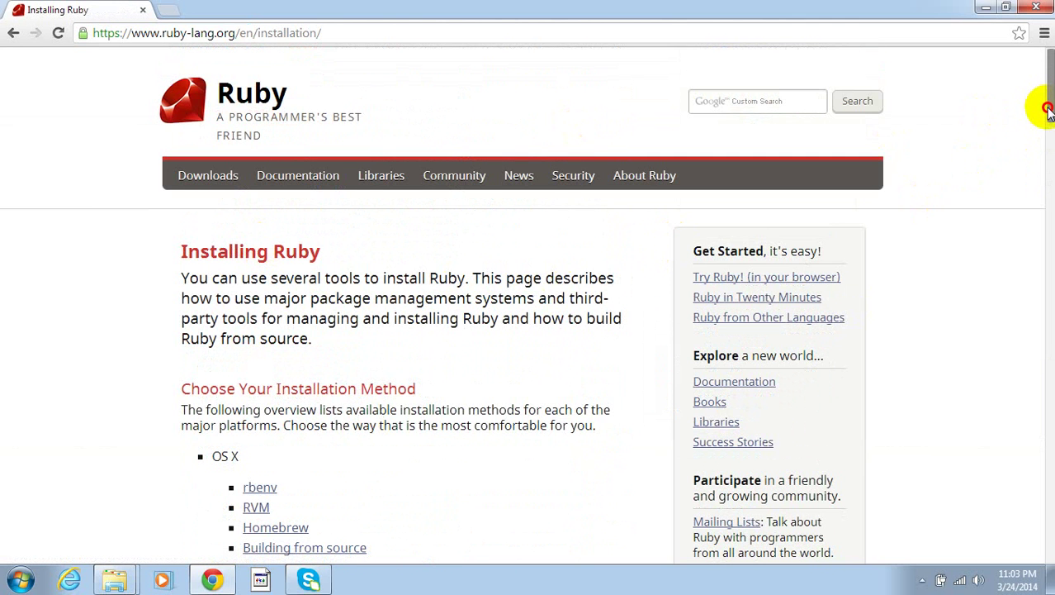
pyautogui.moveTo(1048, 110); pyautogui.dragTo(1049, 144)
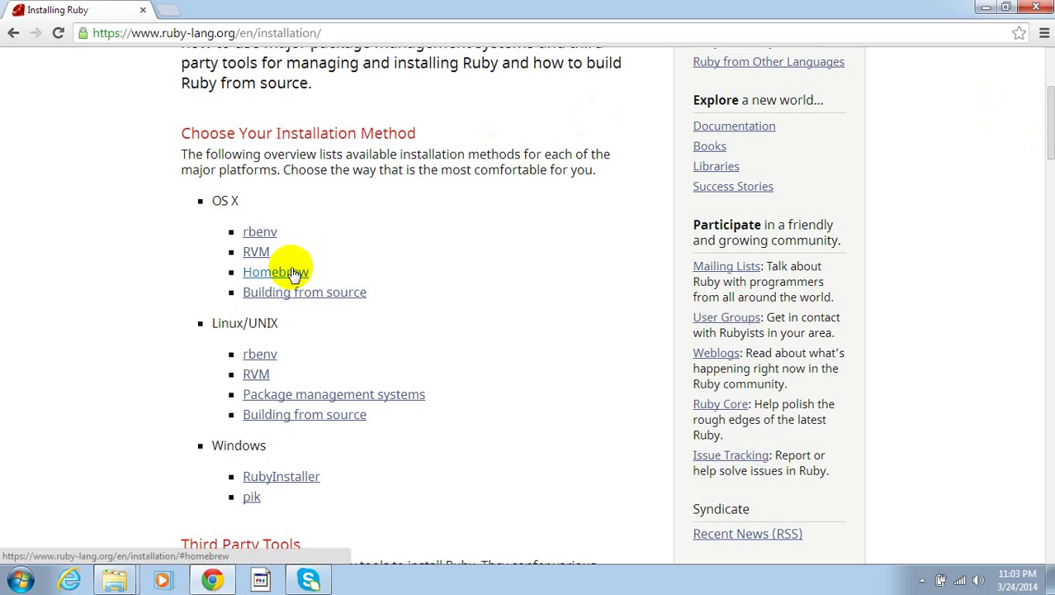
# Go to rubyinstaller.org's Downloads page and save the Ruby 2.0.0-p451 installer.
pyautogui.click(279, 485)
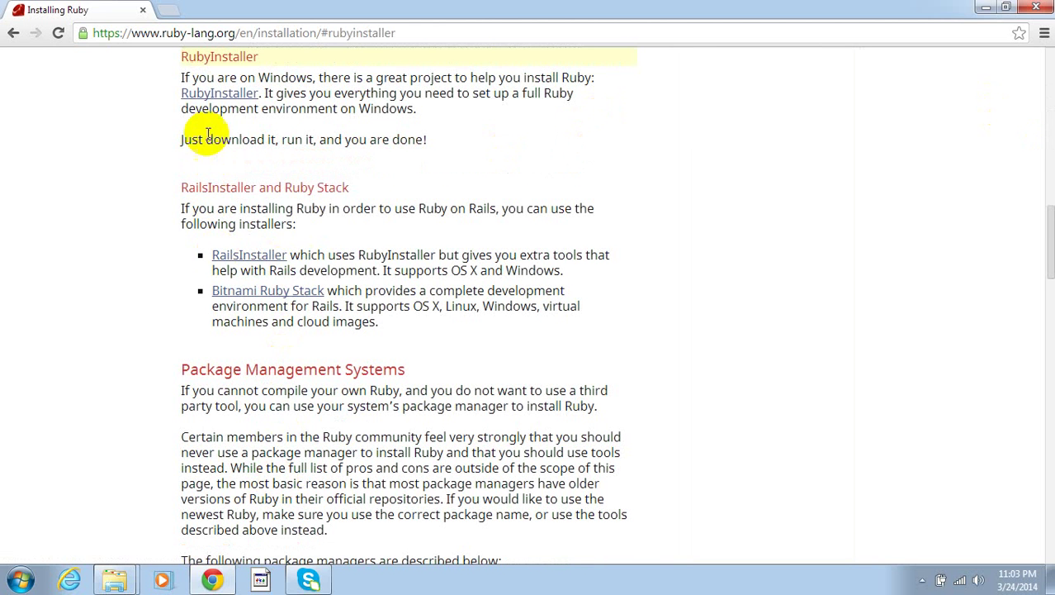
pyautogui.click(210, 98)
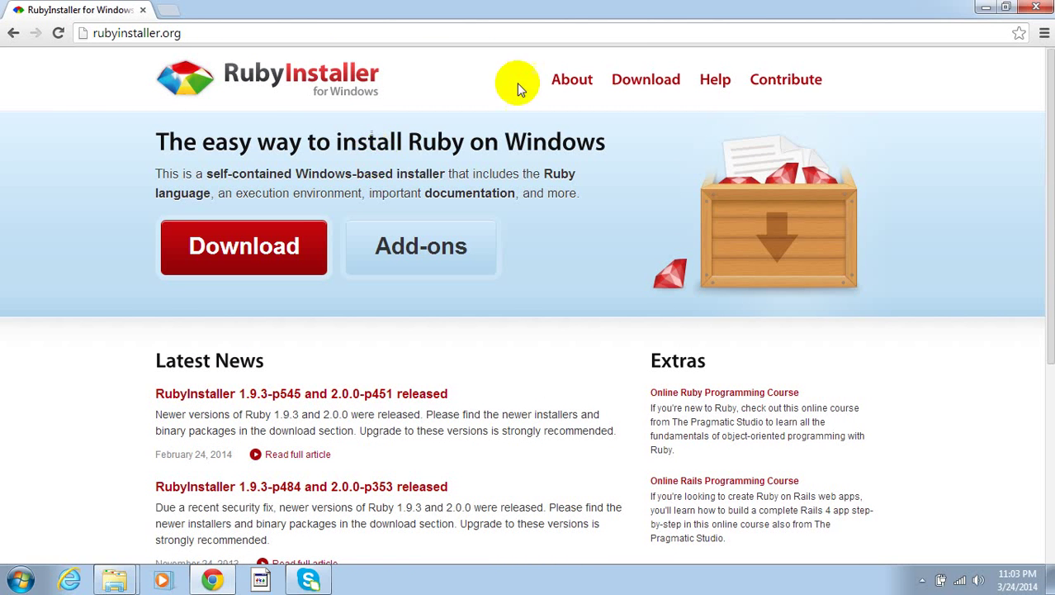
pyautogui.click(648, 92)
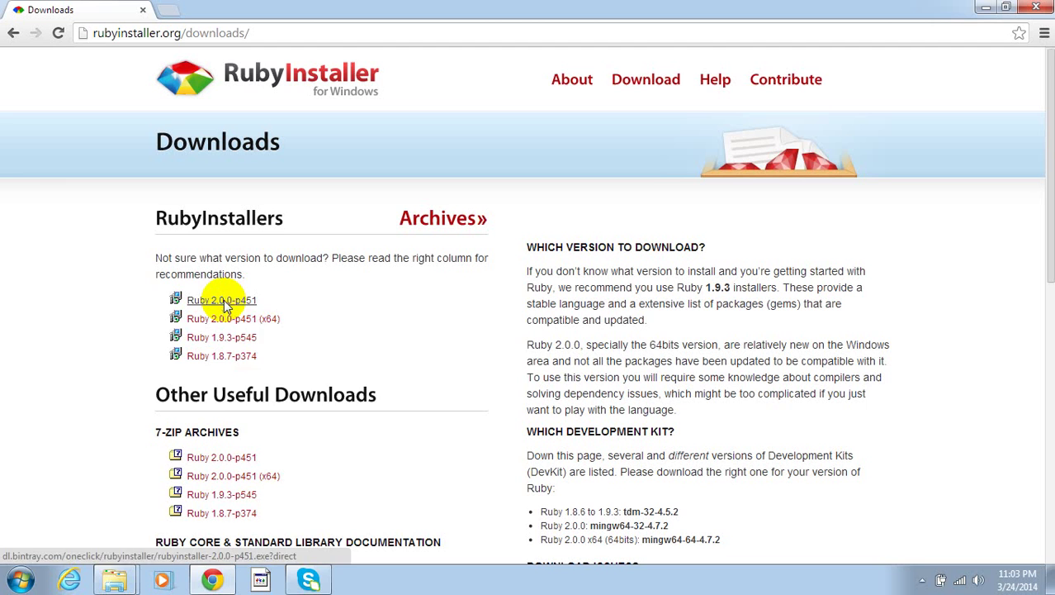
pyautogui.rightClick(226, 307)
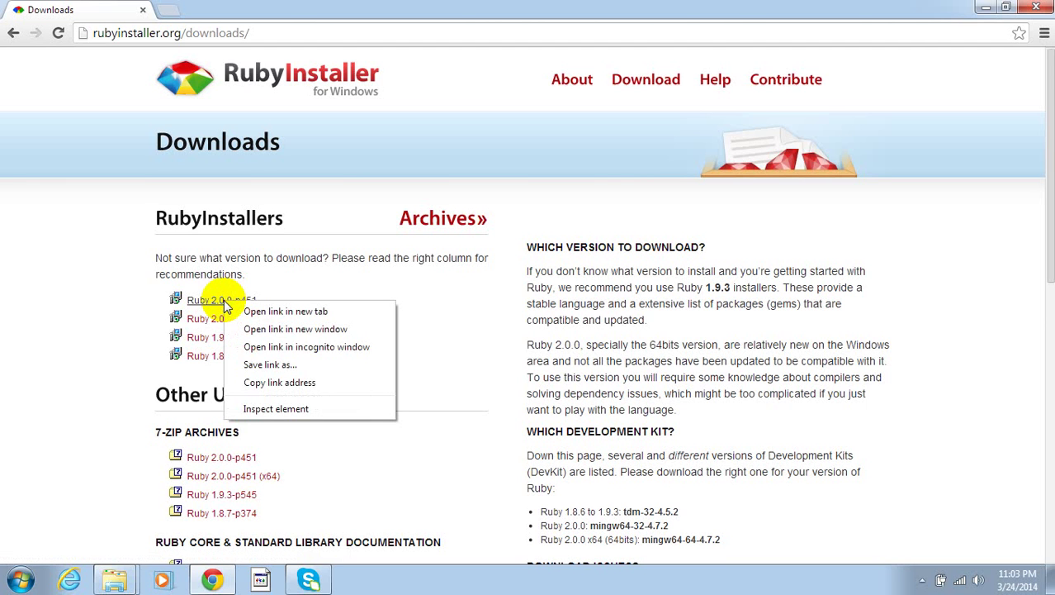
pyautogui.click(255, 366)
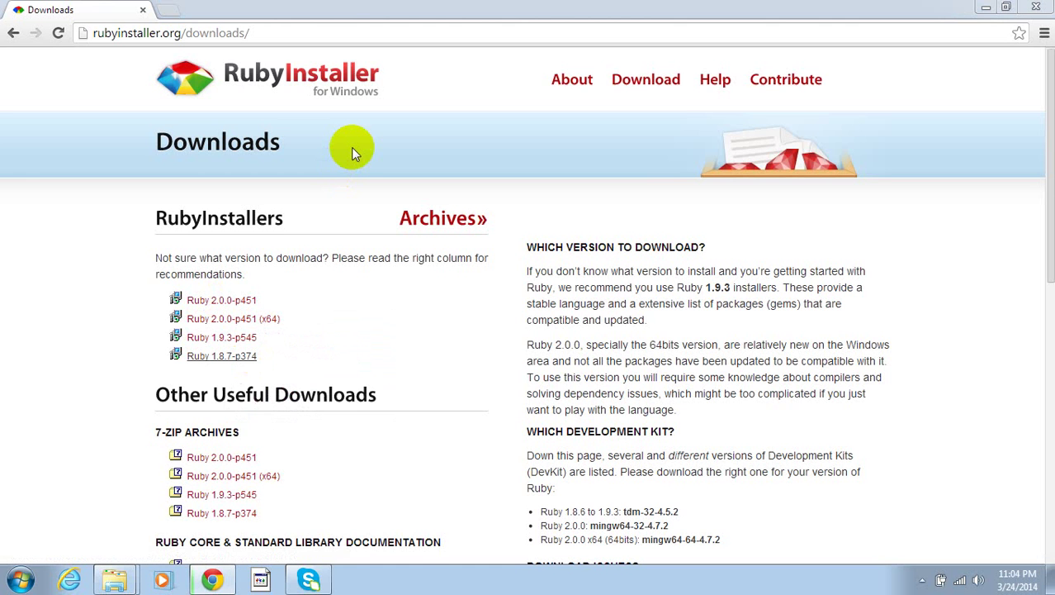
# Launch the rubyinstaller-2.0.0-p451 installer from the desktop with English as the setup language.
pyautogui.press('super+d')
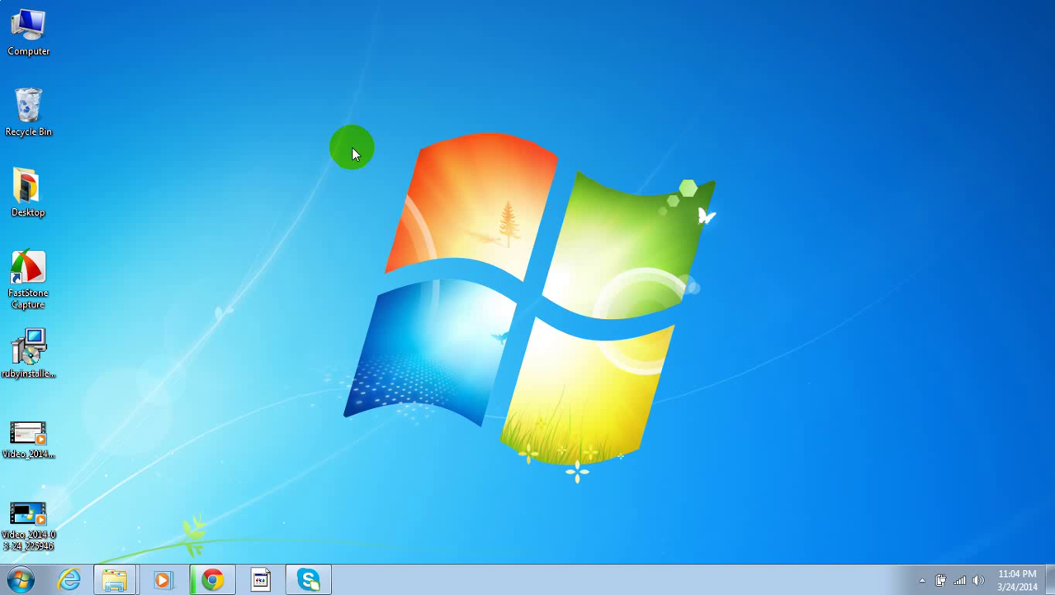
pyautogui.click(28, 370)
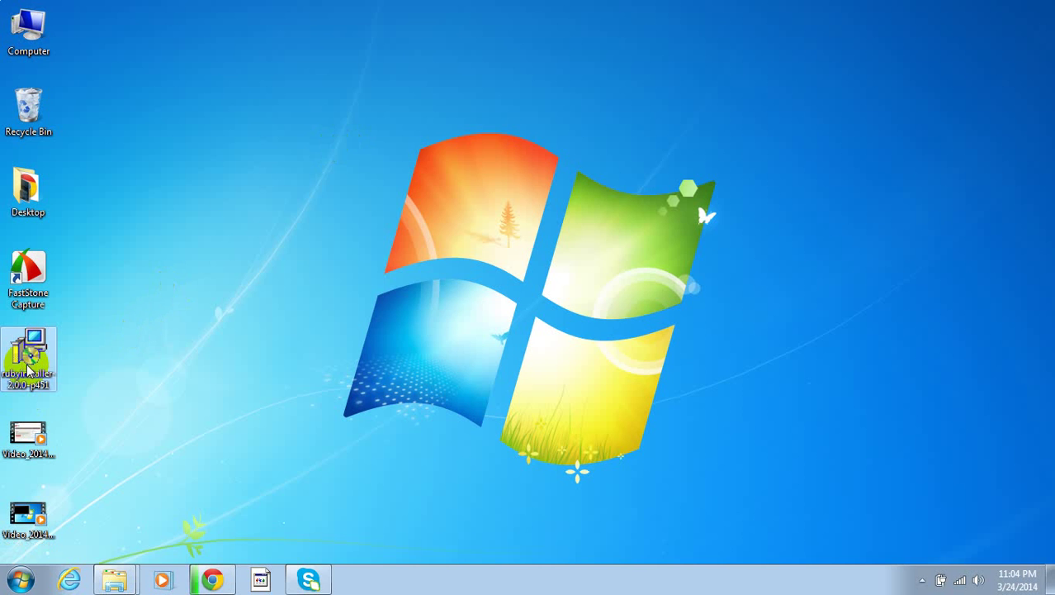
pyautogui.doubleClick(27, 369)
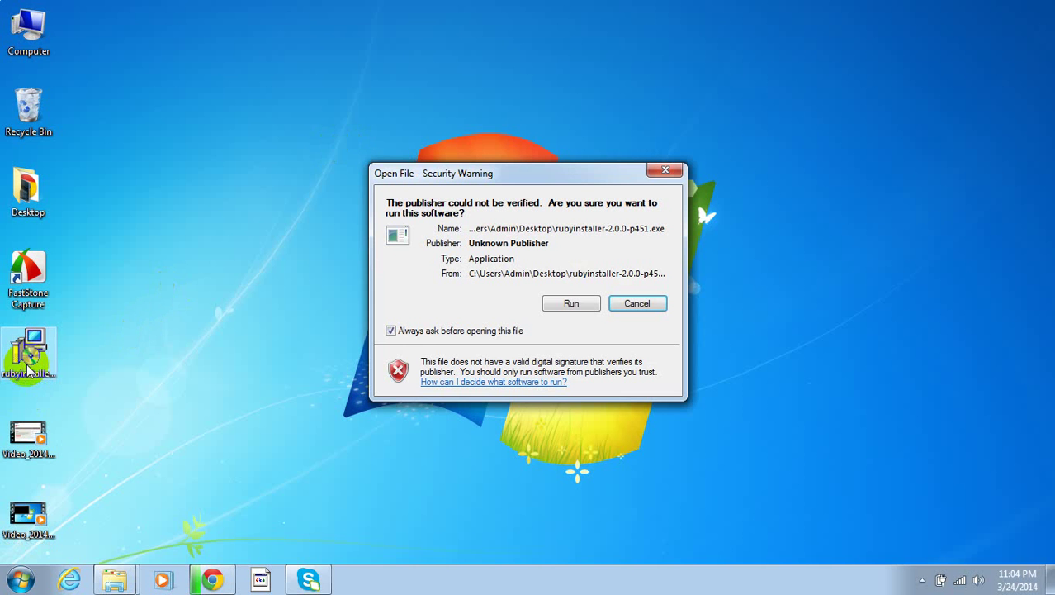
pyautogui.click(572, 303)
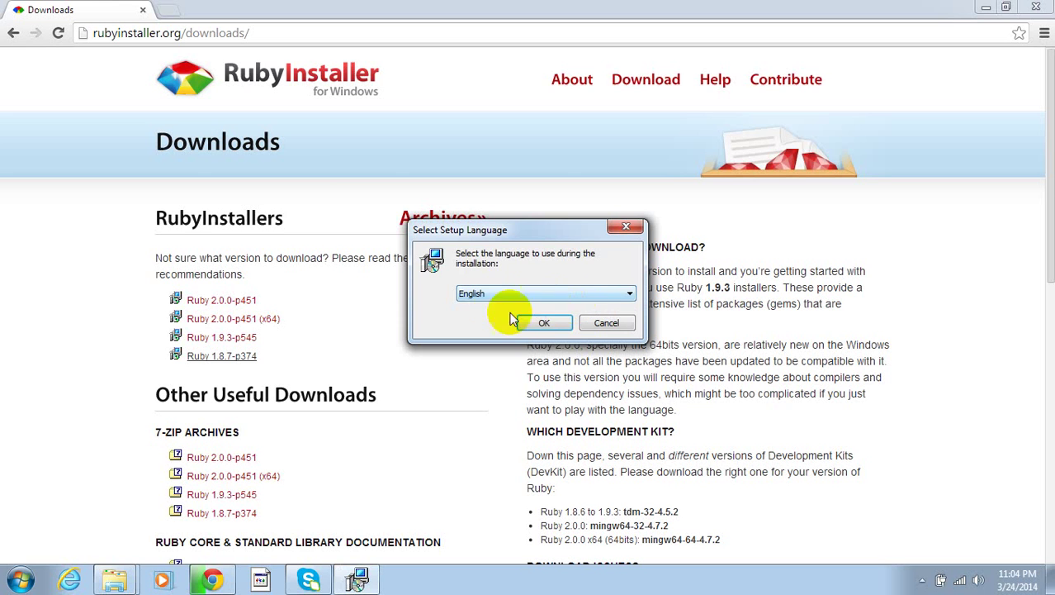
pyautogui.click(545, 323)
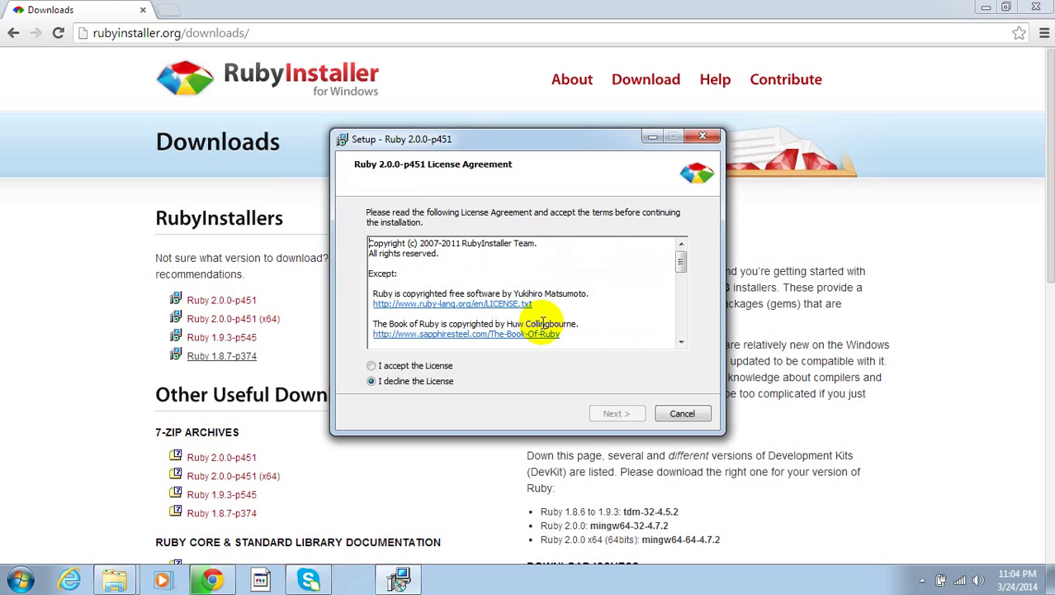
# Accept the licence and enable Tcl/Tk, PATH addition and .rb/.rbw file association.
pyautogui.click(390, 364)
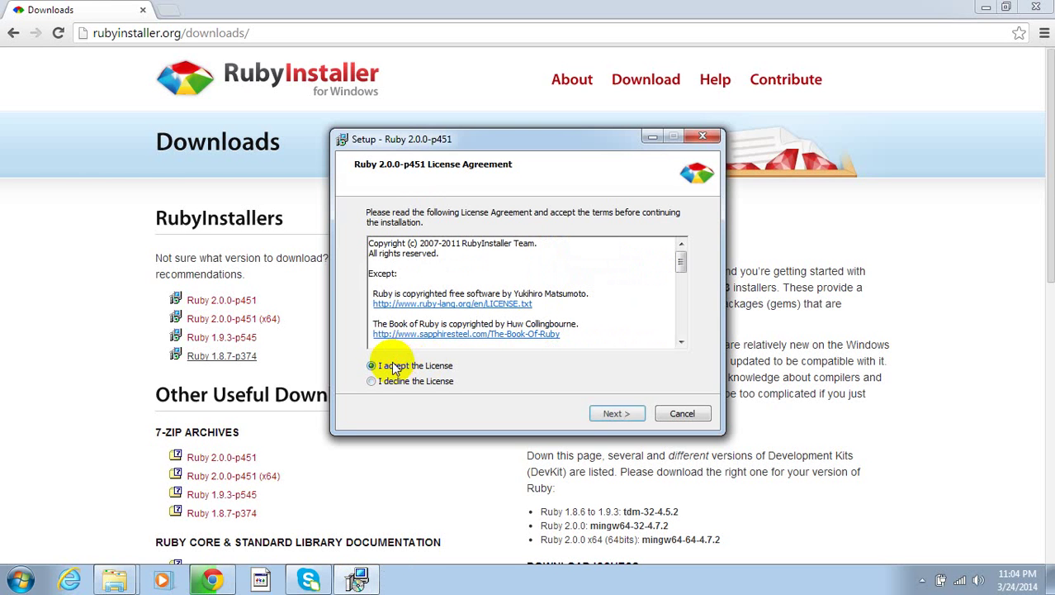
pyautogui.click(617, 414)
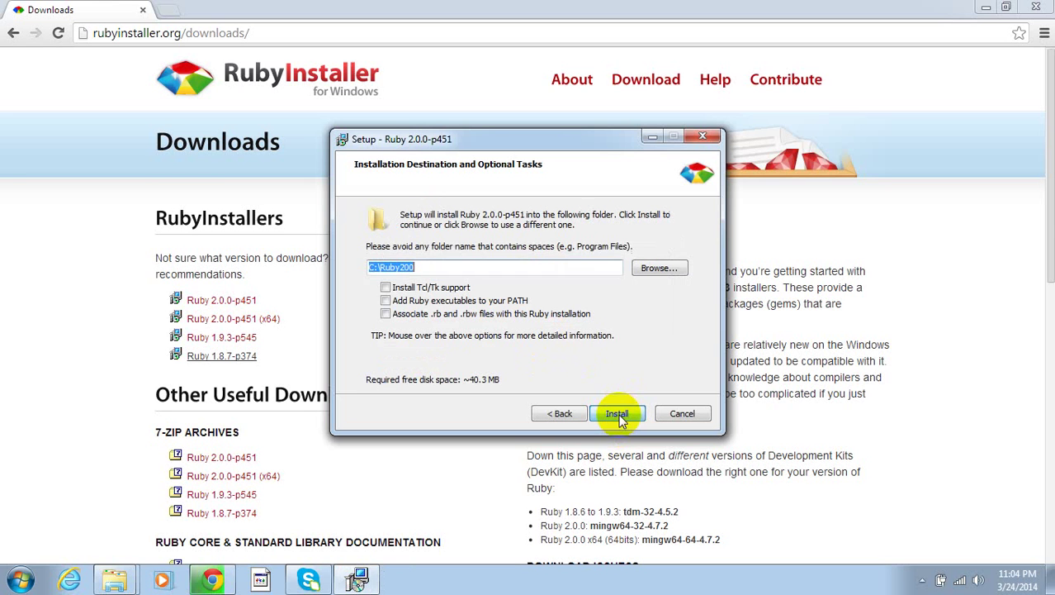
pyautogui.click(385, 287)
pyautogui.click(386, 300)
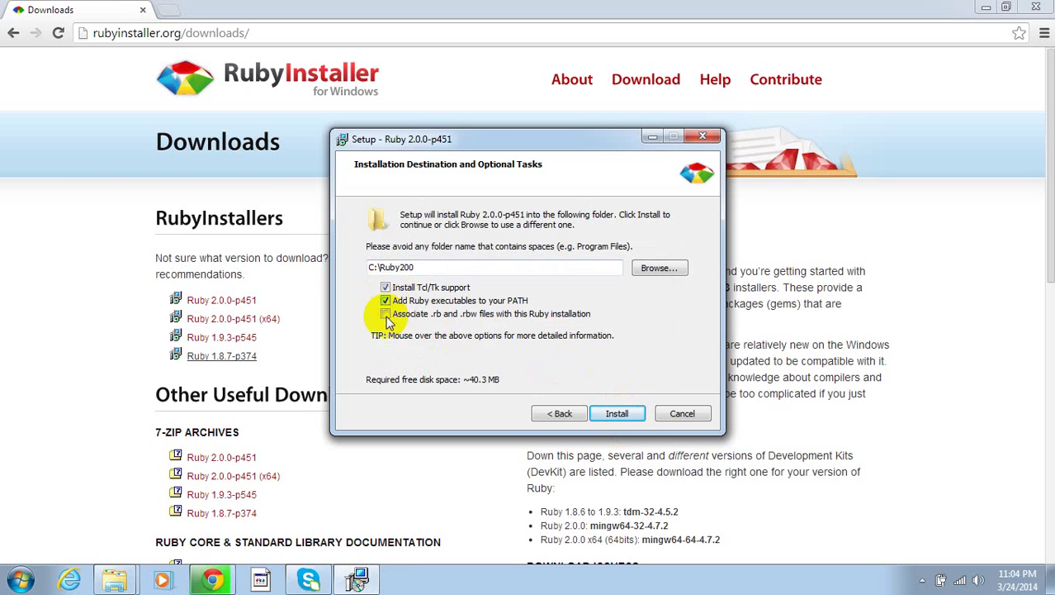
pyautogui.click(385, 314)
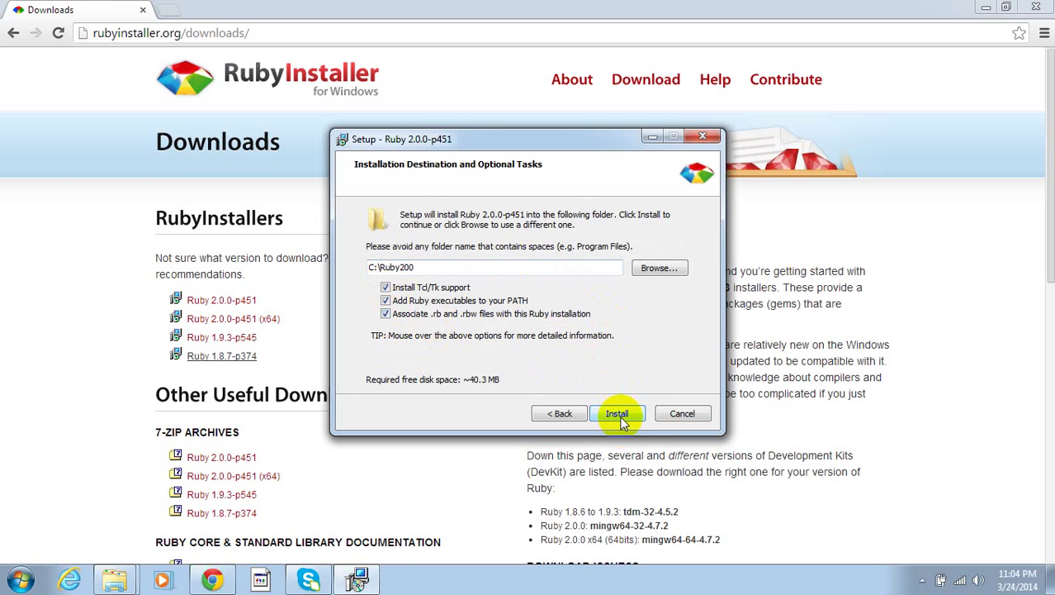
# Install Ruby 2.0.0-p451 into C:\Ruby200 and finish the setup wizard.
pyautogui.click(618, 413)
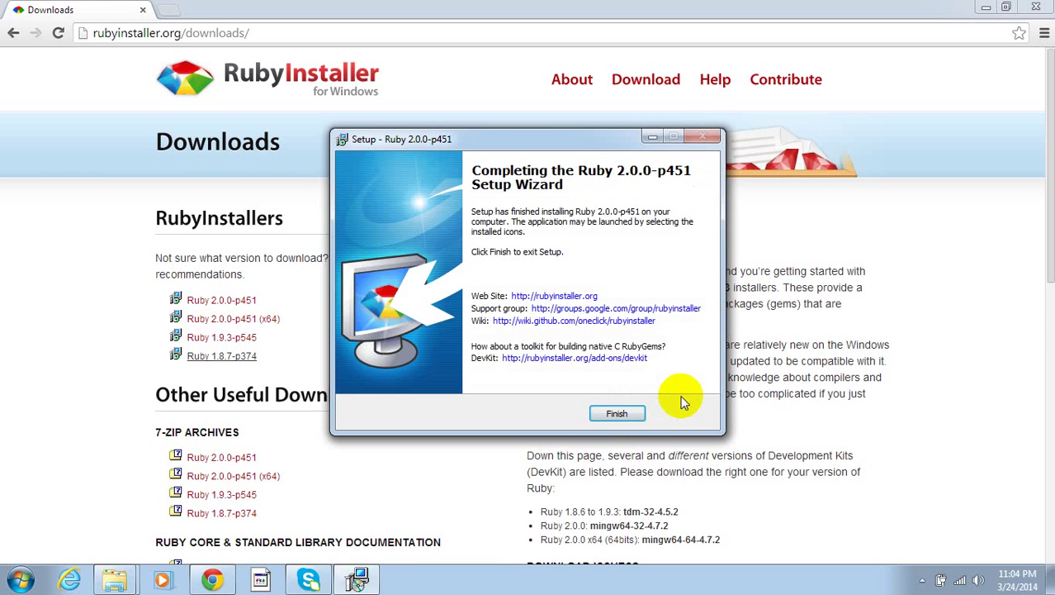
pyautogui.click(611, 414)
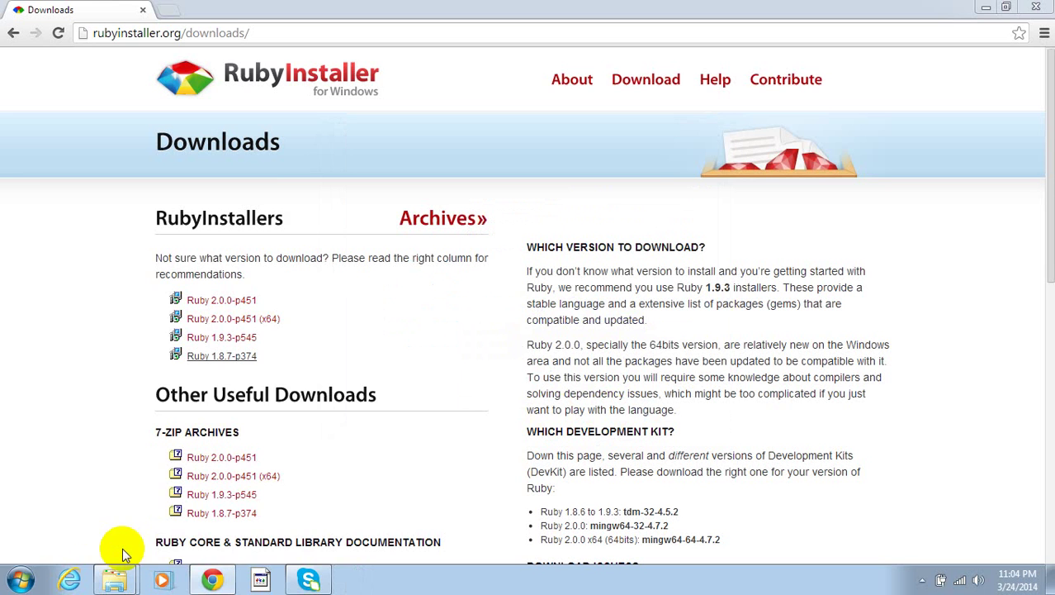
# Launch Command Prompt by searching for cmd from Start.
pyautogui.click(20, 581)
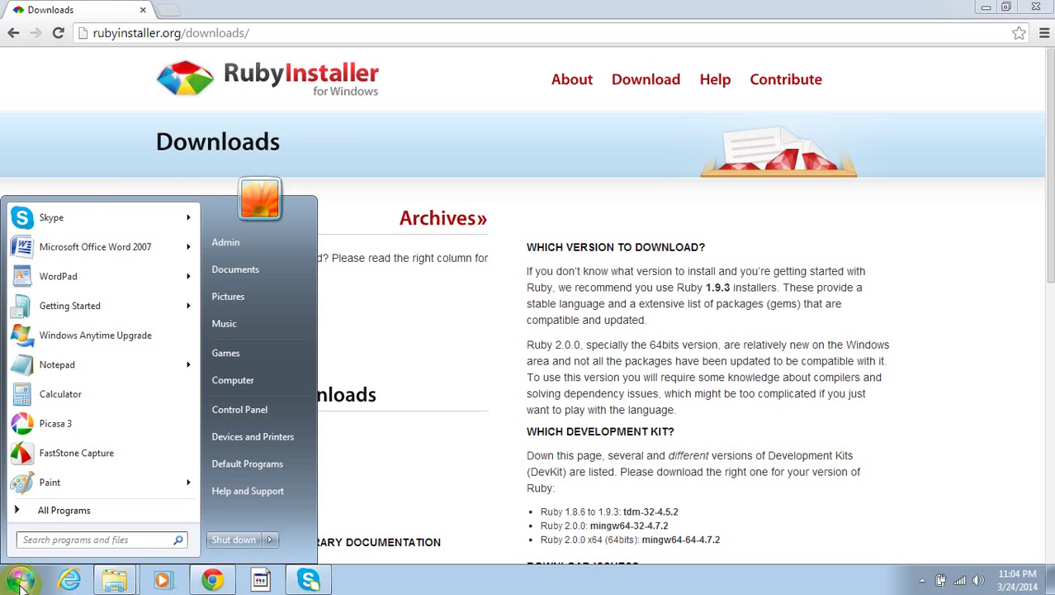
pyautogui.write('c')
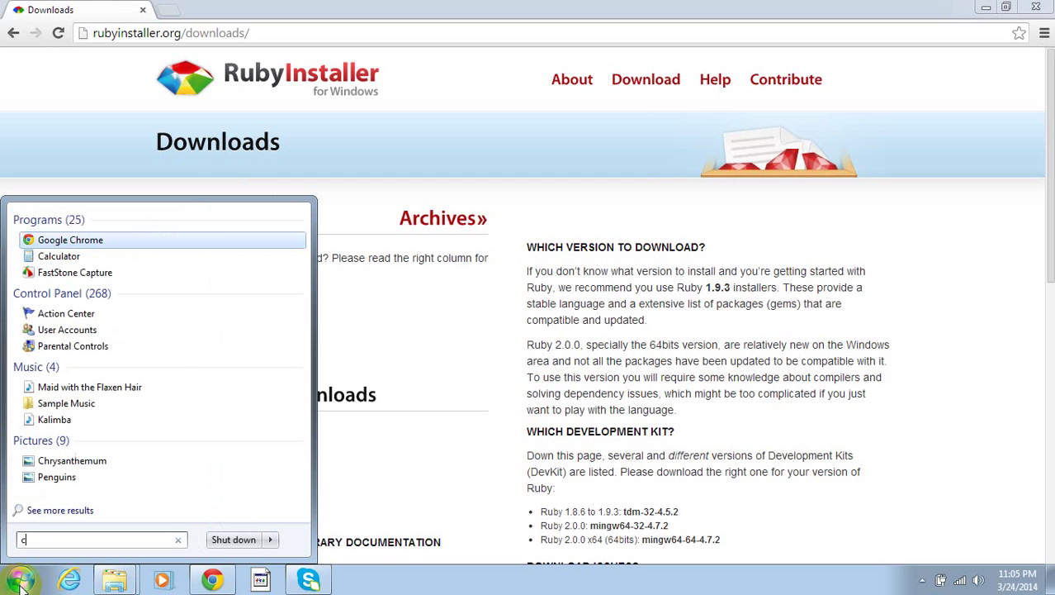
pyautogui.write('md')
pyautogui.press('Return')
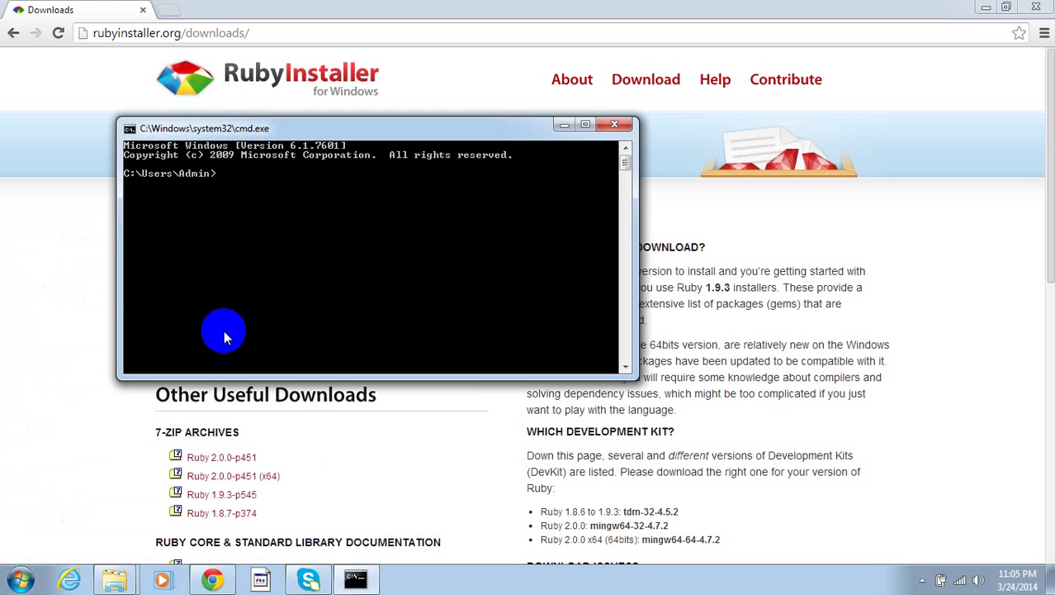
pyautogui.write('ruby -v')
pyautogui.press('Return')
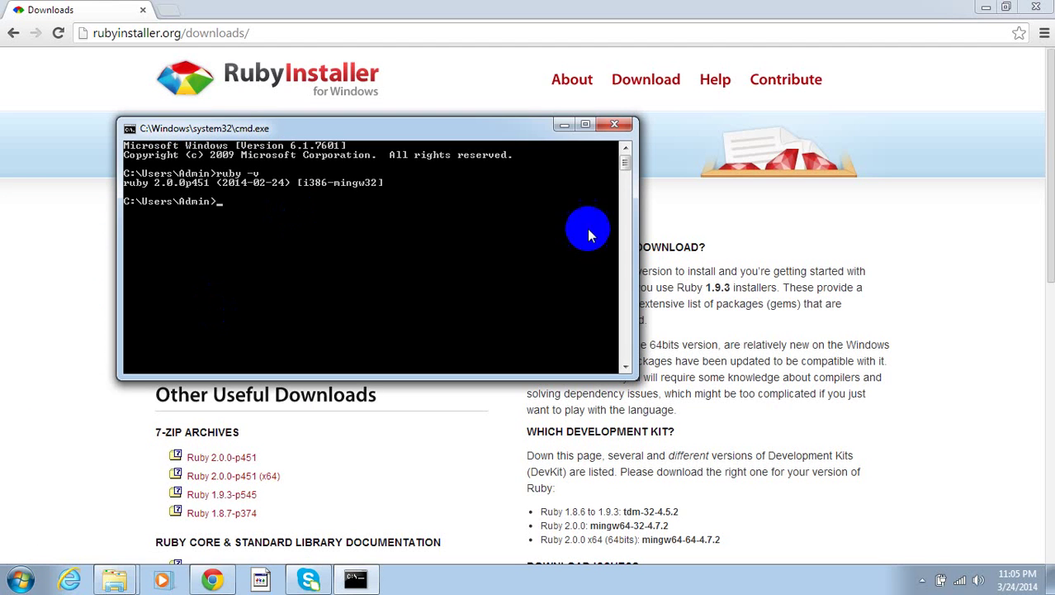
pyautogui.click(922, 579)
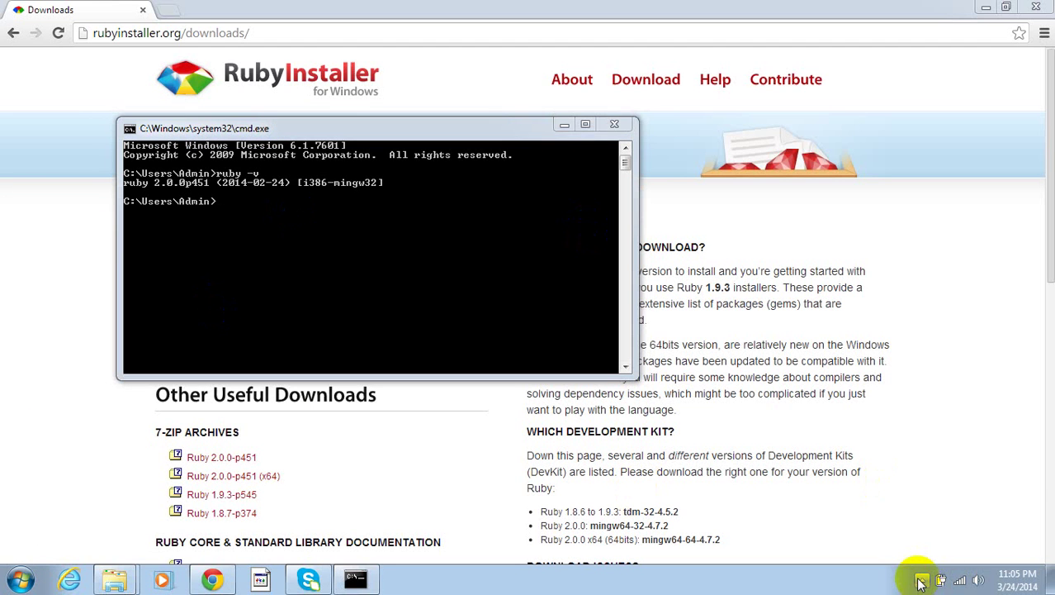